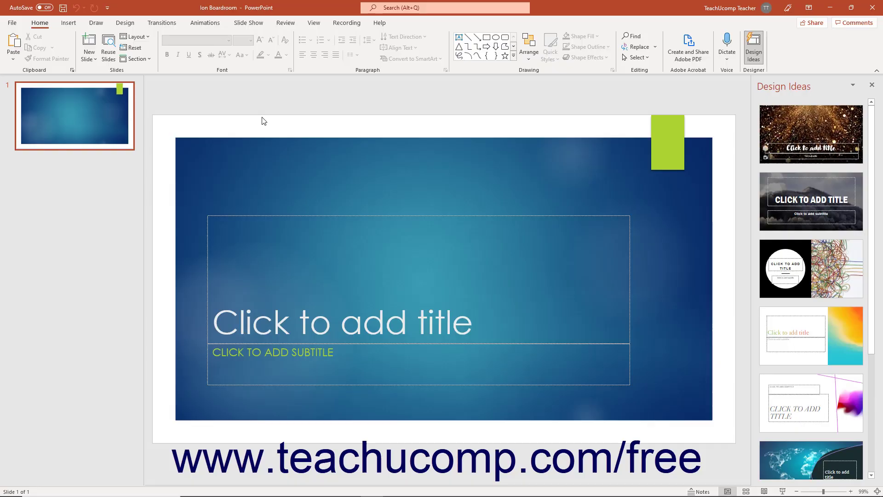
Step: List the TeachUcomp, Inc. SharePoint sites as Save As locations from the Recent view
click(12, 24)
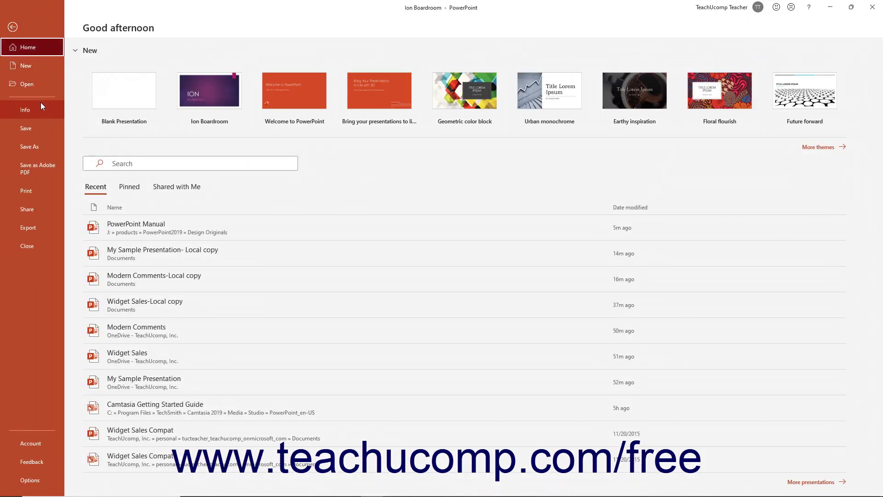
click(43, 147)
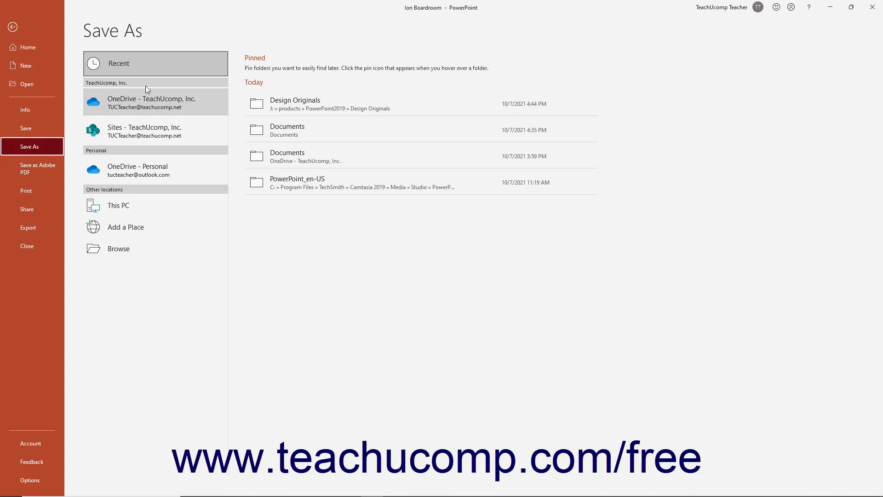
click(148, 67)
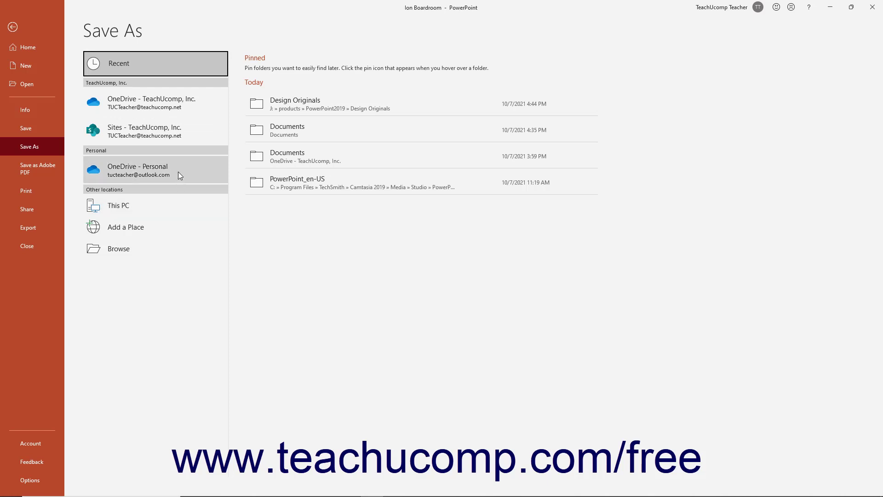
click(180, 133)
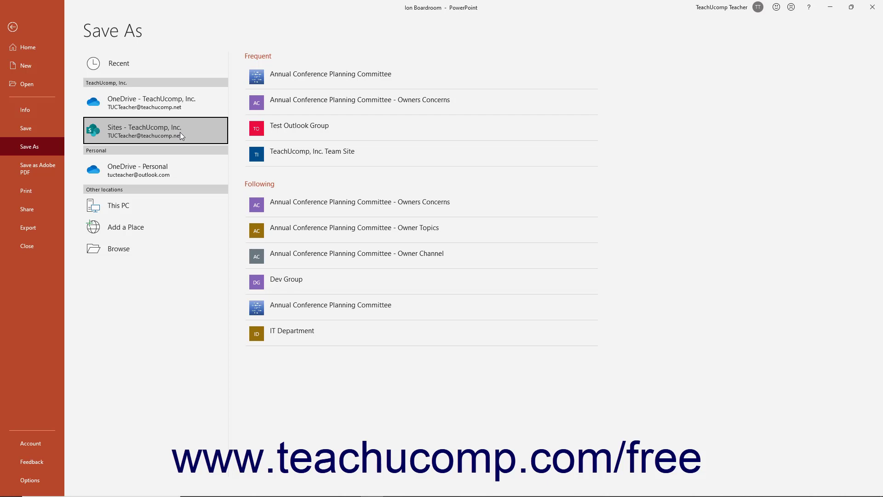
Step: Open the Test Outlook Group site to show its Documents and Teams Wiki Data folders
click(286, 125)
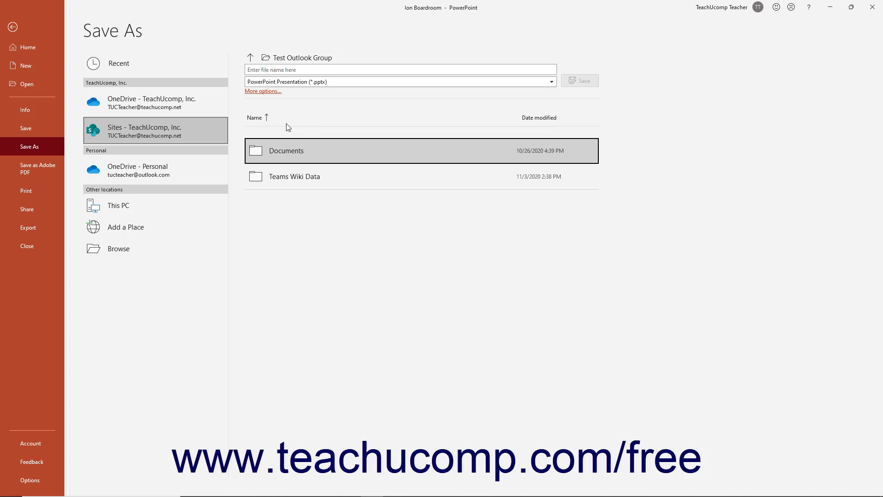
Step: Look at the Add a Place cloud options, then browse This PC's Documents folder
click(190, 222)
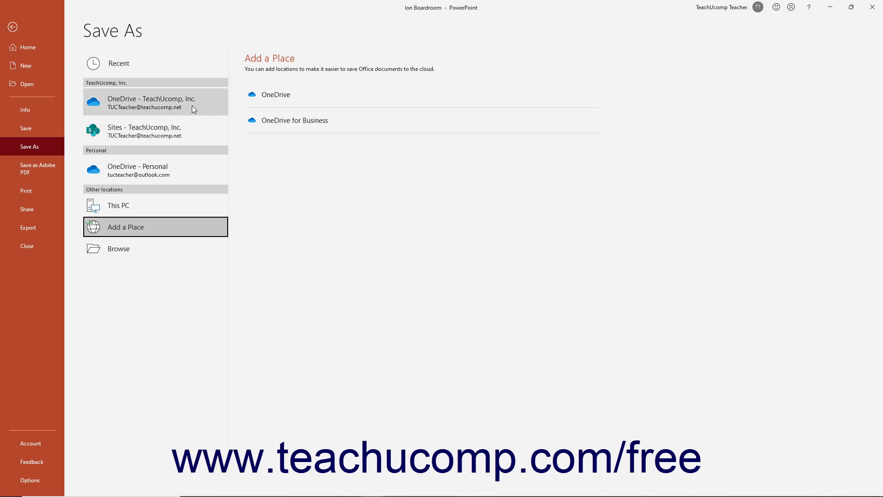
click(170, 204)
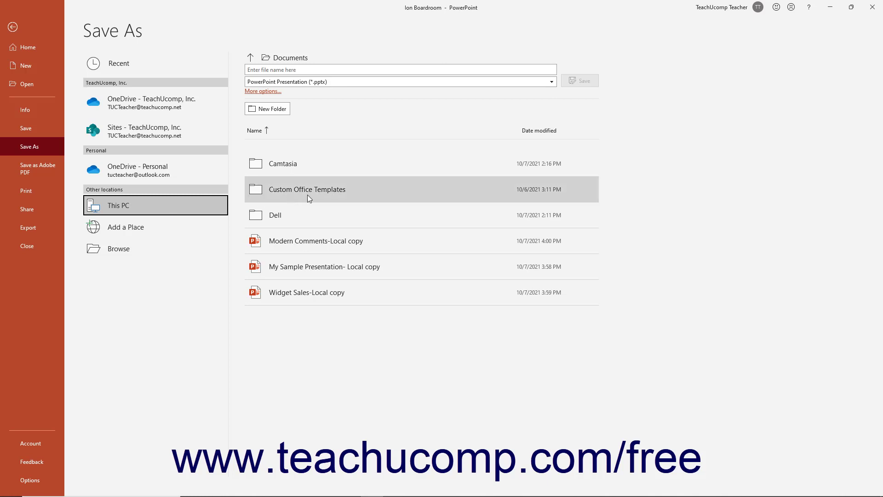
click(285, 220)
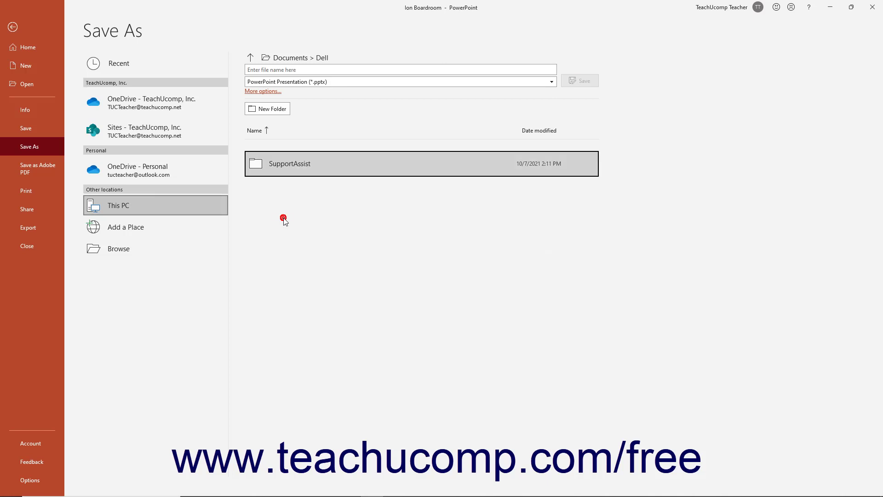
click(250, 58)
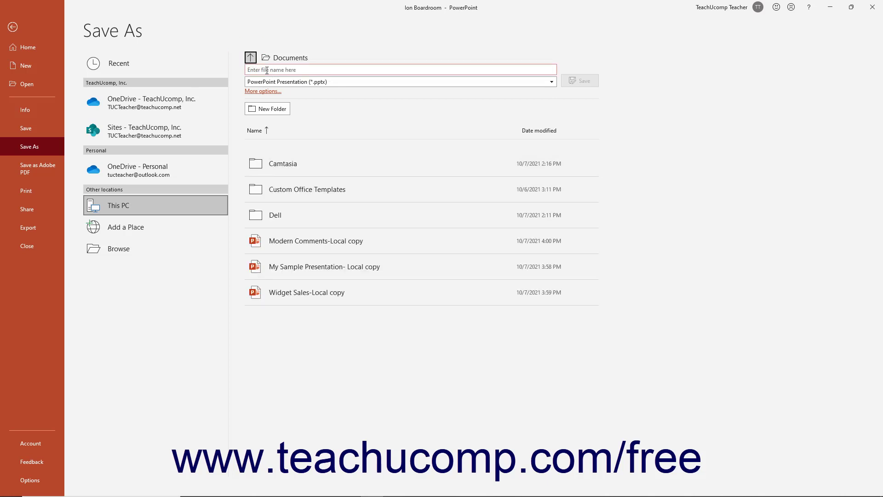
Step: Save the presentation to Documents as 'My New Presentation' in PowerPoint .pptx format
click(267, 70)
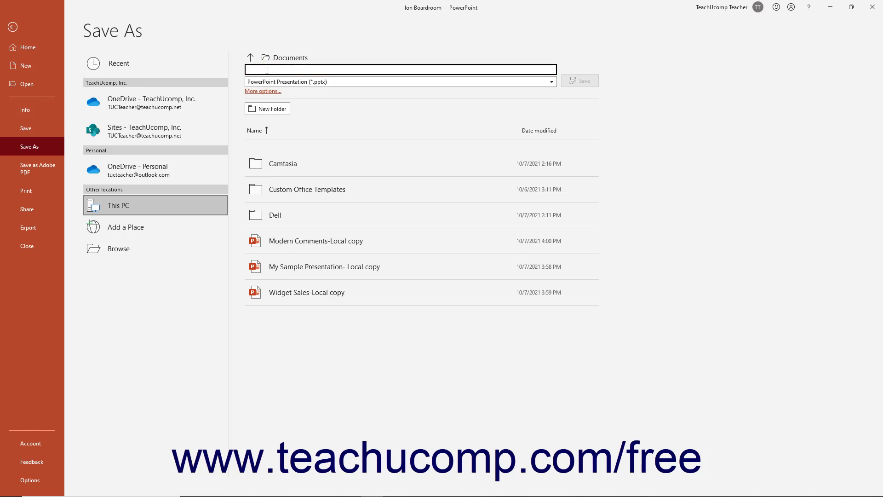
text(My New Presentation)
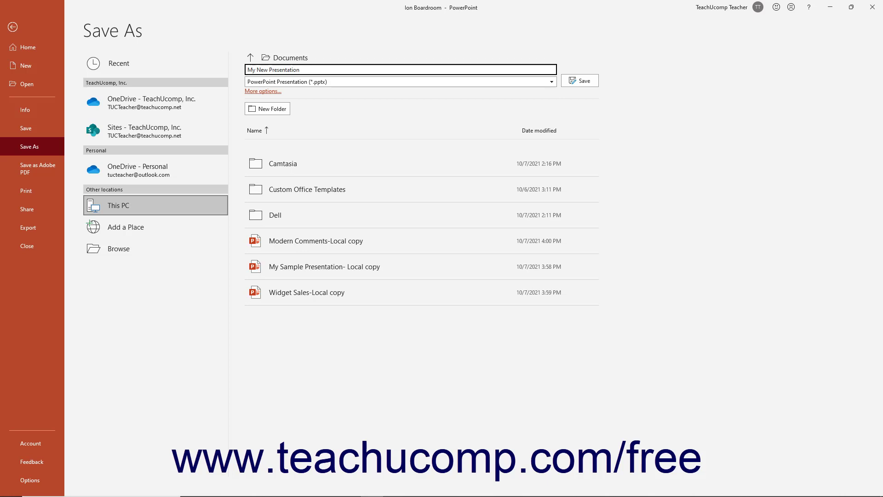
click(551, 82)
click(550, 82)
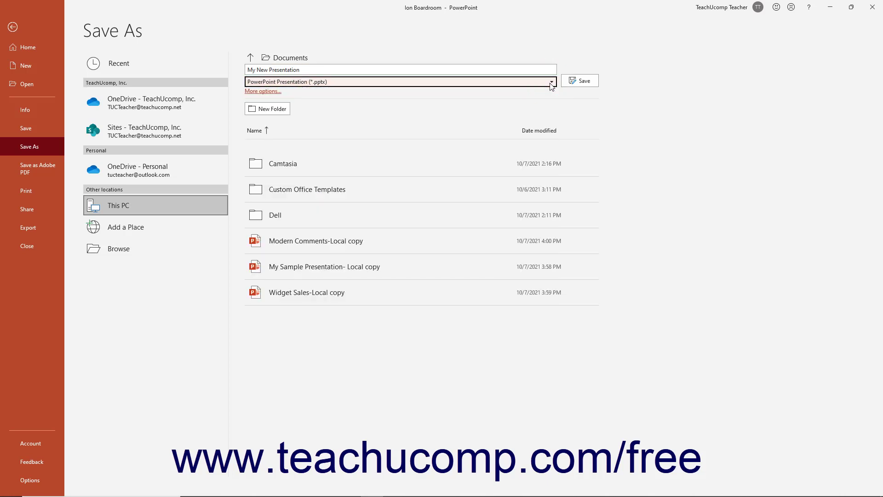
click(573, 85)
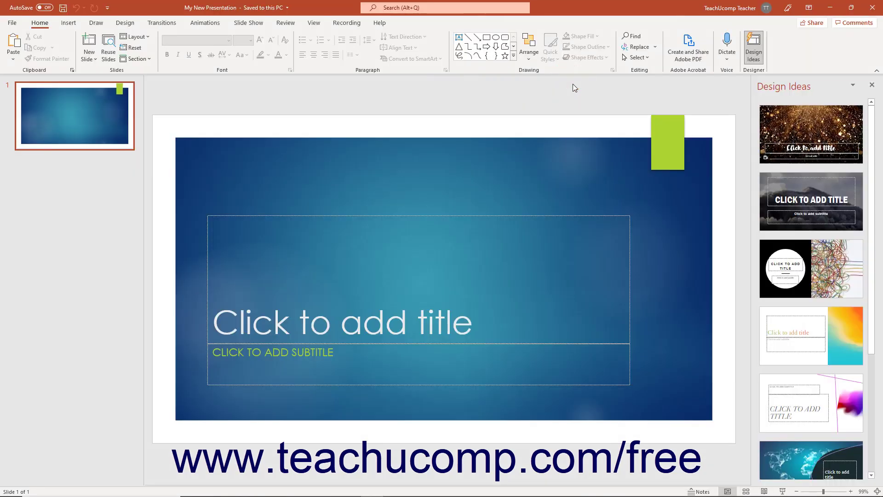
Step: Open the full Windows Save As dialog on This PC's Documents folder via Browse
click(17, 26)
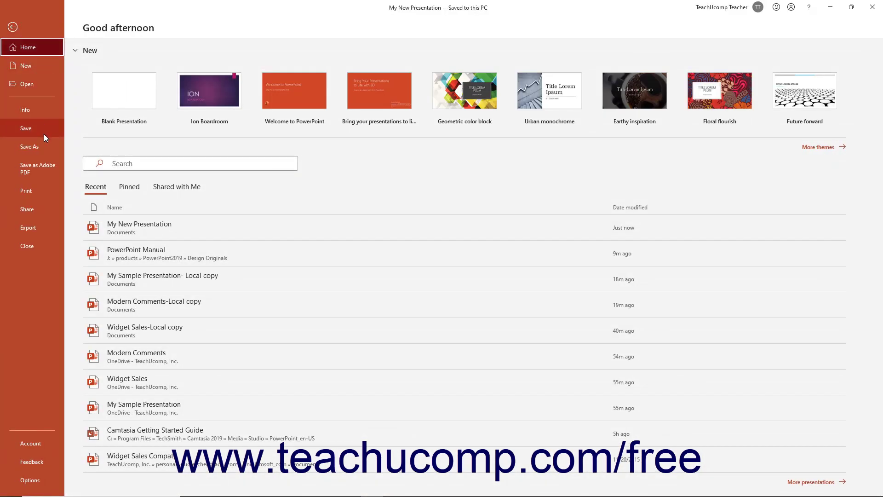
click(45, 146)
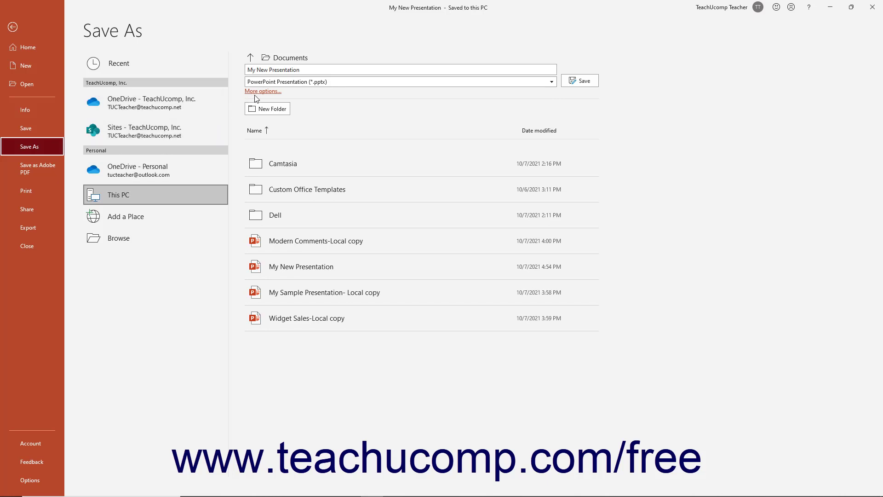
click(166, 235)
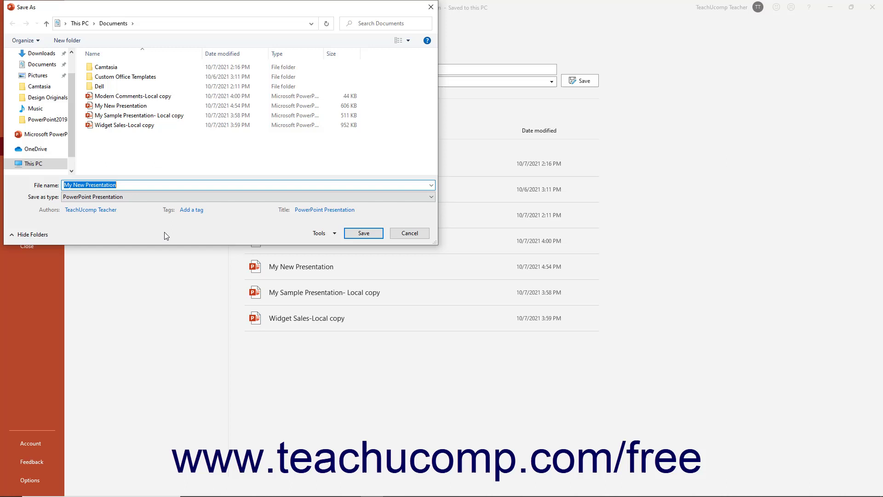
Step: Save a second .pptx copy to Documents named 'My New Presentation- Backup Copy'
click(144, 185)
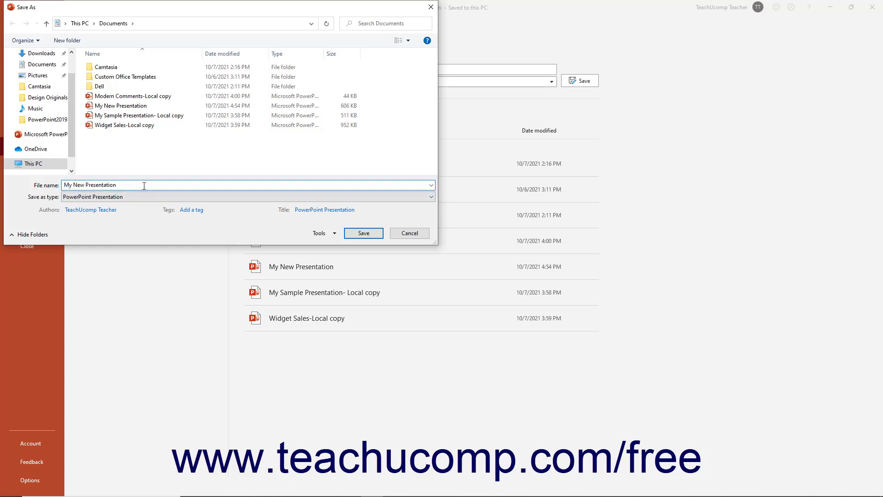
text(- Backup Copy)
click(292, 198)
click(292, 200)
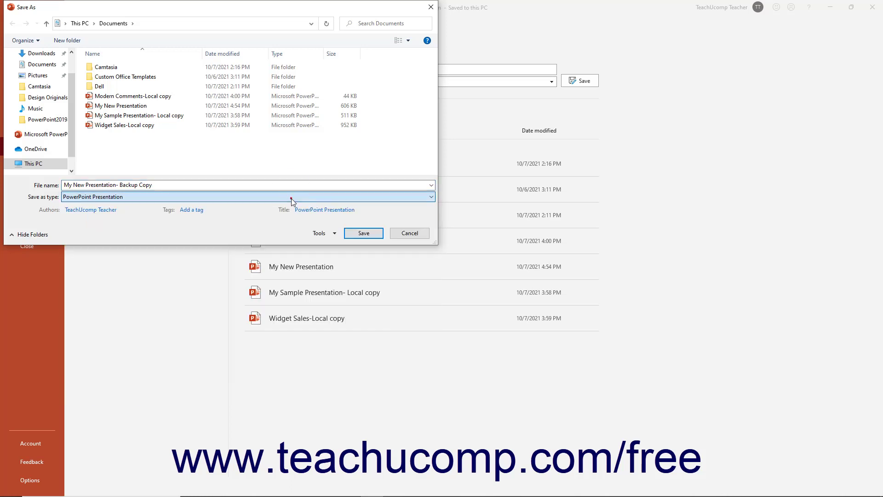
click(357, 235)
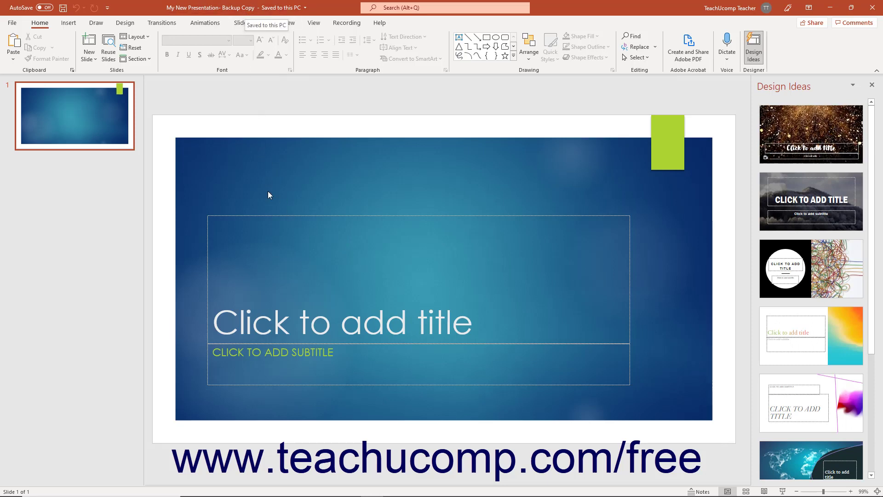
Step: Title the slide 'New Title', save the file, and return to the Save As page
click(271, 314)
text(New Title)
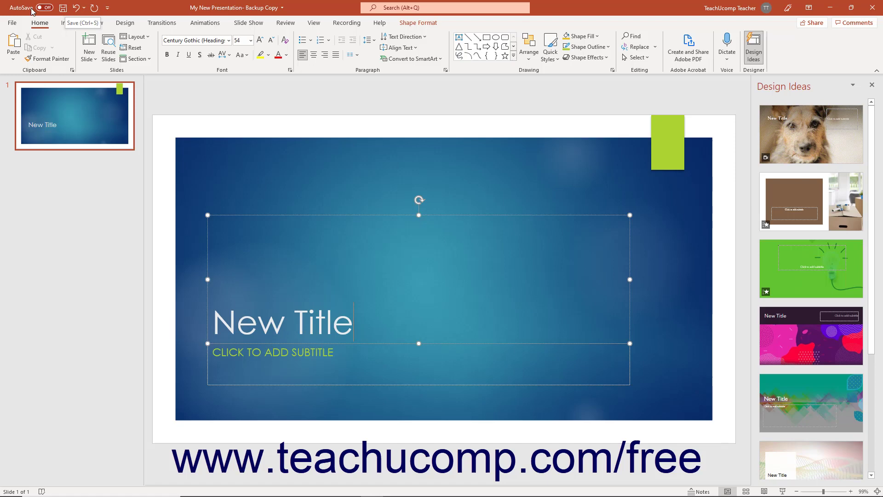
click(13, 23)
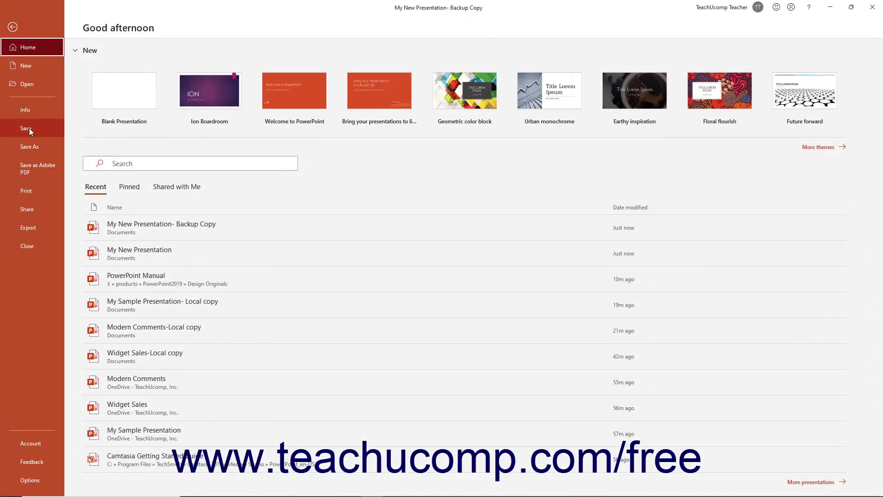
click(29, 128)
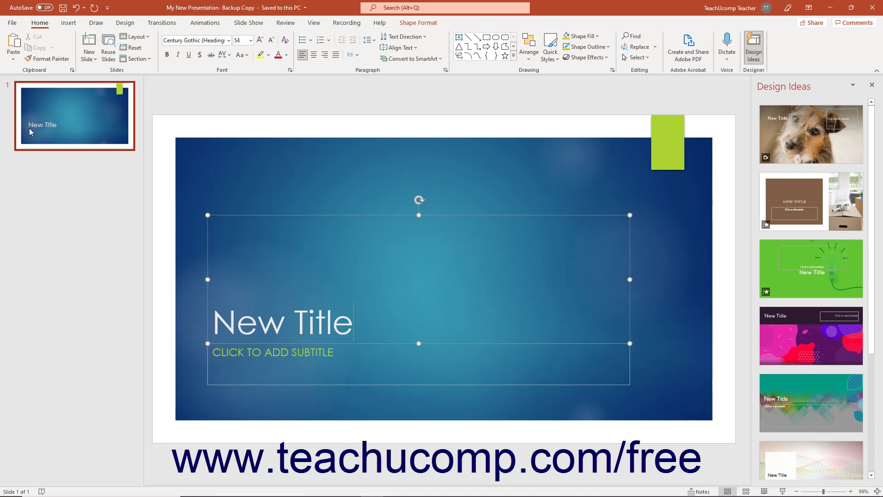
click(12, 22)
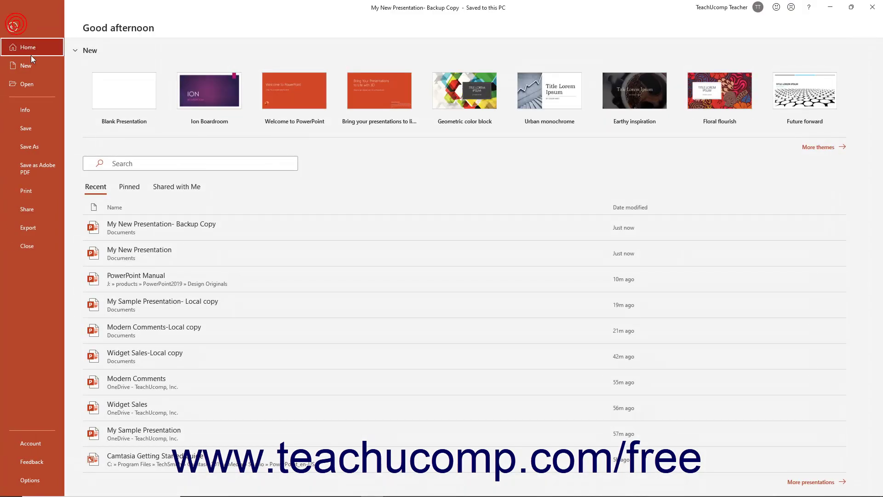
click(32, 146)
Step: Save a copy to the company OneDrive named 'My New Presentation- Online Copy'
click(138, 103)
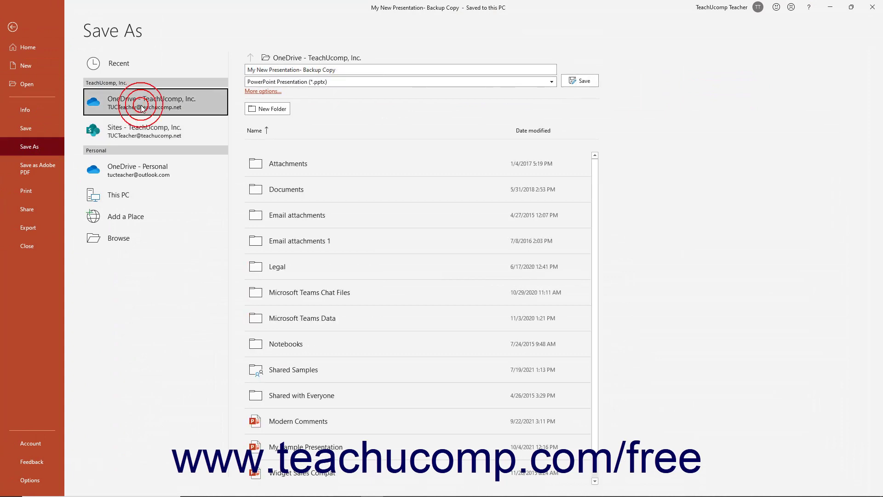
click(349, 70)
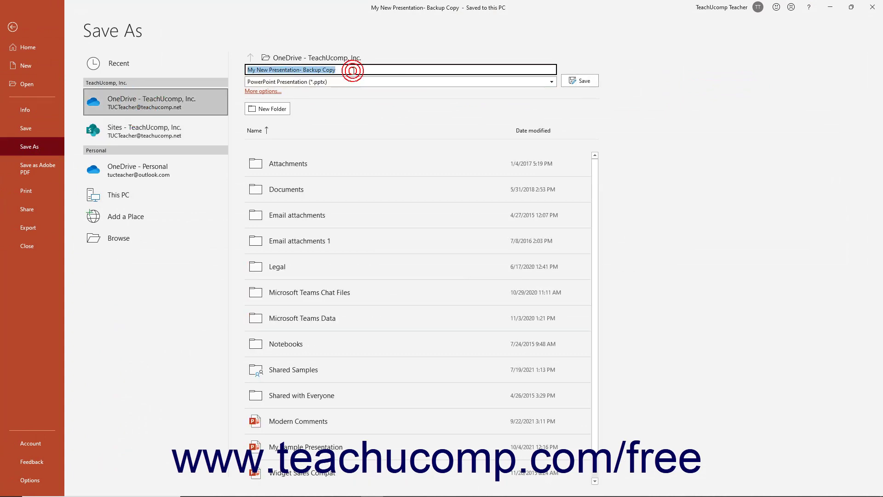
double_click(305, 72)
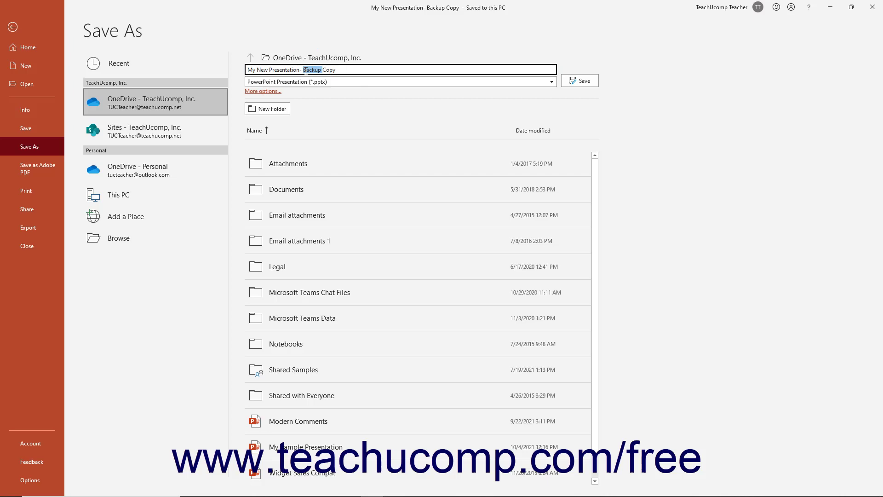
text(Online)
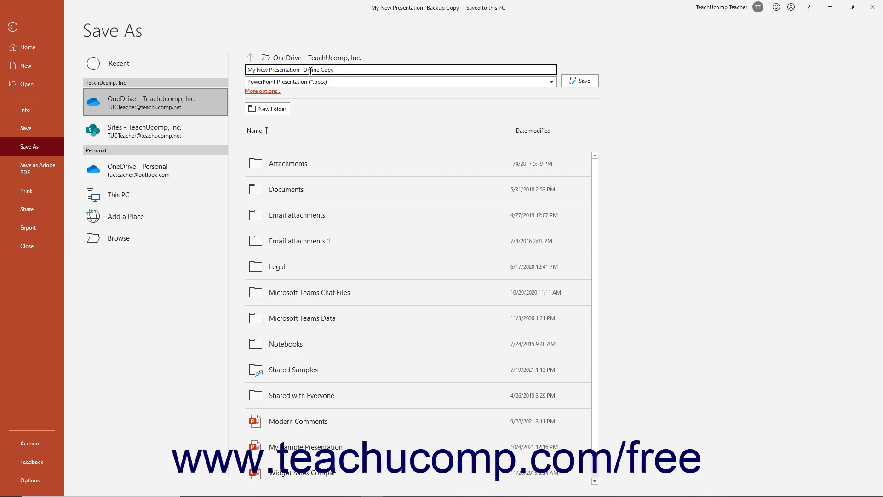
click(583, 83)
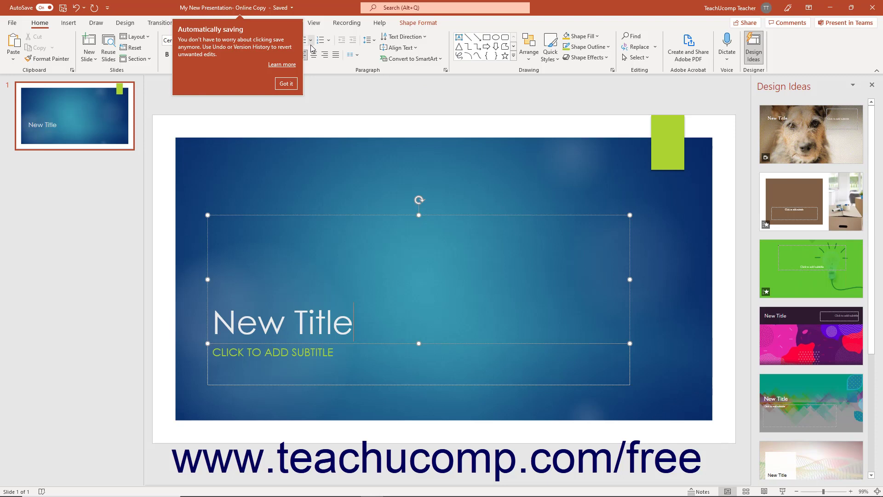
Step: Dismiss the AutoSave notice and return to the slide editing view
click(287, 86)
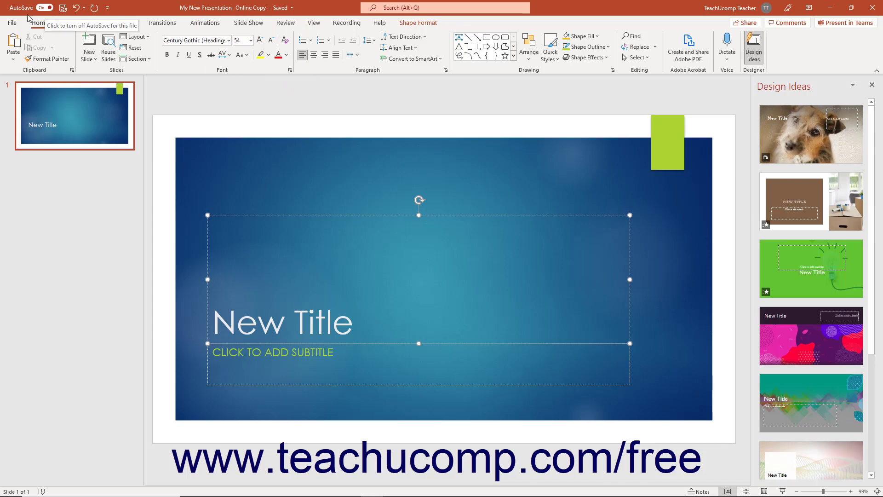
click(12, 24)
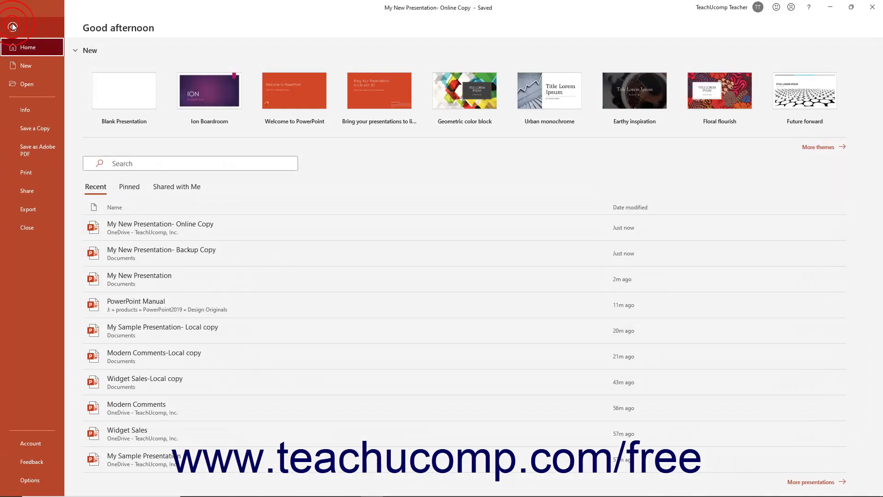
click(13, 24)
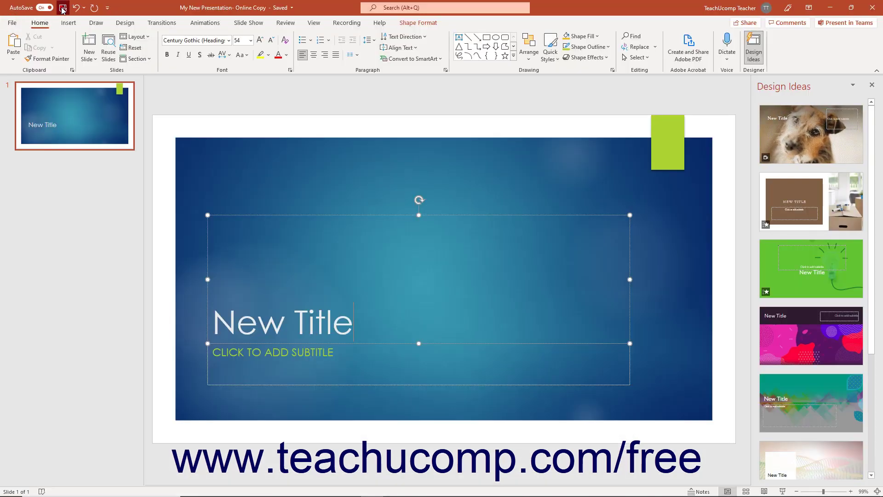
Step: Add the subtitle 'SUBTITLE' below New Title and save the presentation
click(283, 353)
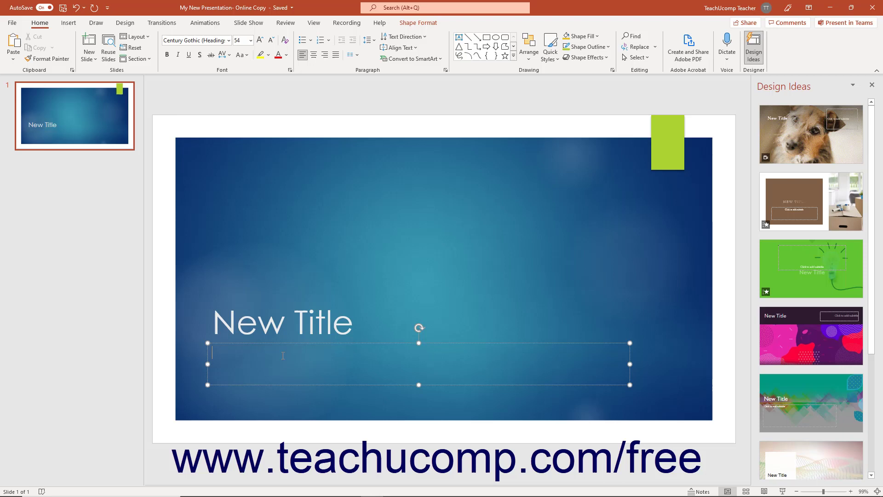
text(SUBTITLE)
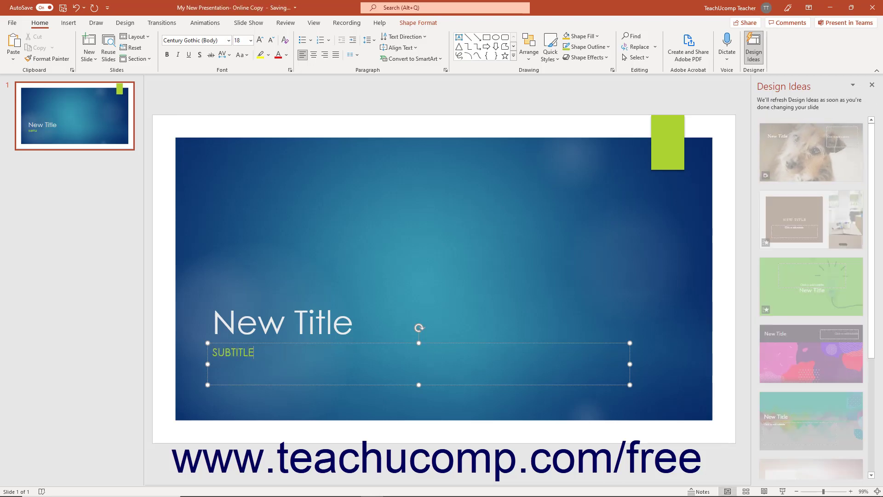
click(200, 326)
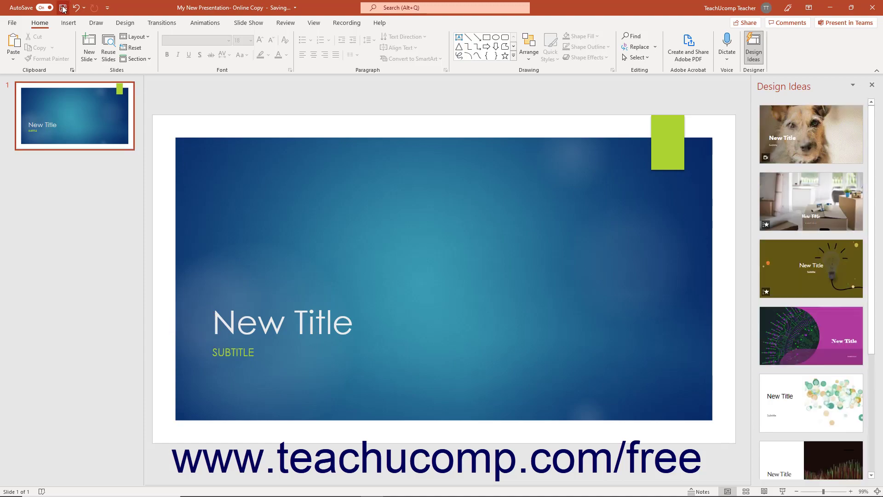